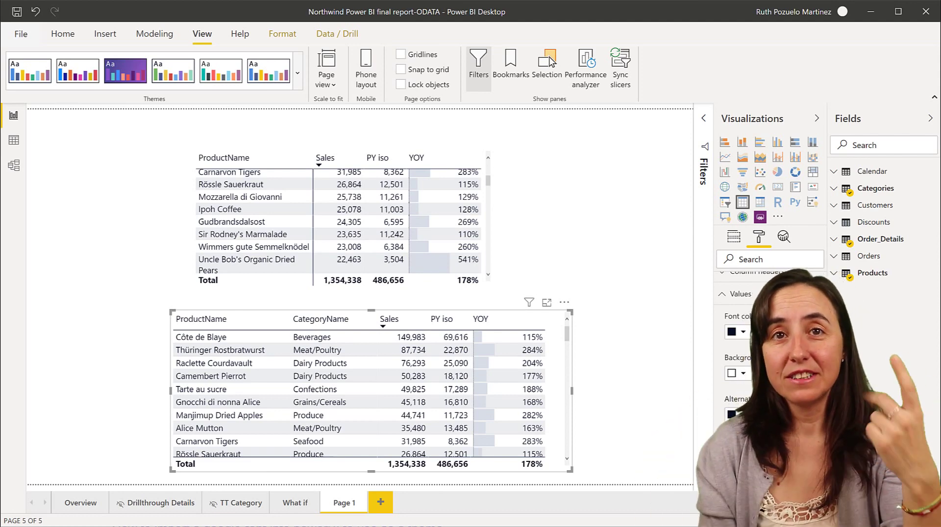
# - Sort the top product table by YOY from highest to lowest, then select the bottom table
pyautogui.click(461, 157)
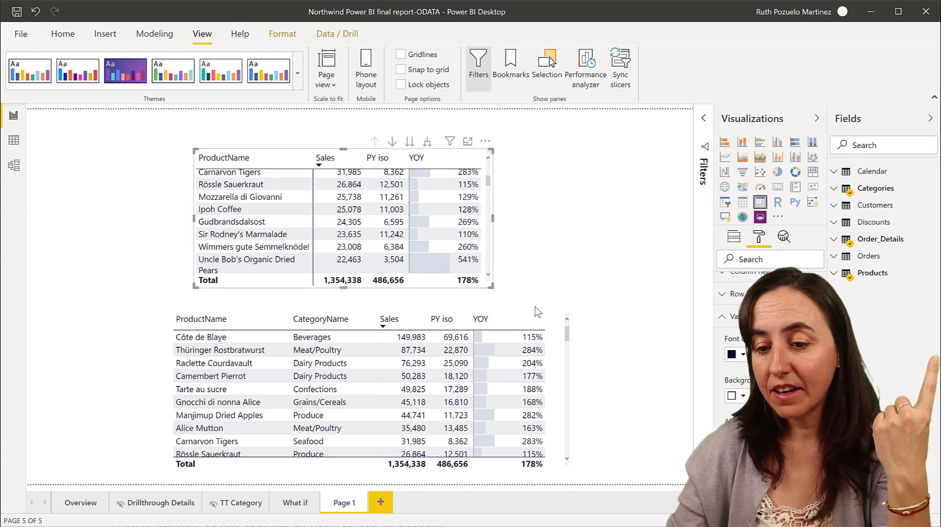
pyautogui.click(558, 331)
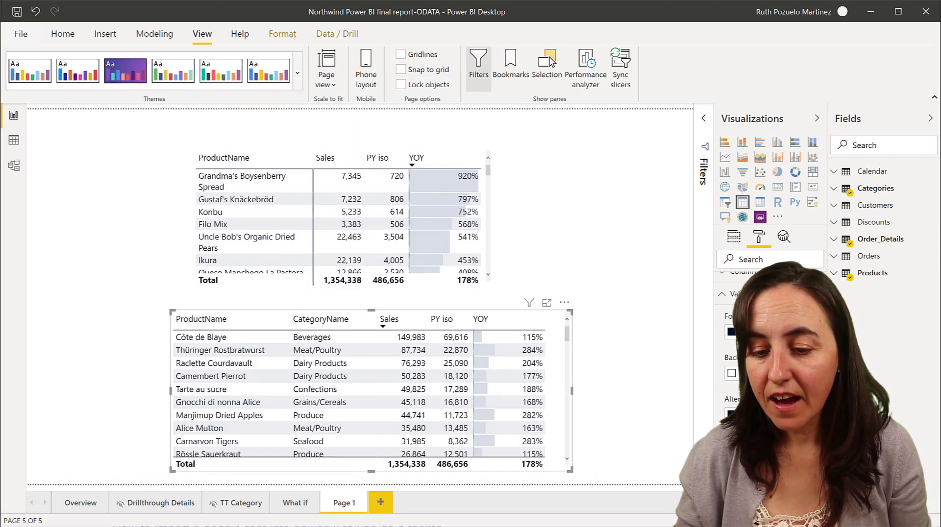
# - Review the theme.json font settings, Anton for tableEx and Arial Black for pivotTable, then return to Power BI
pyautogui.hotkey('alt', 'Tab')
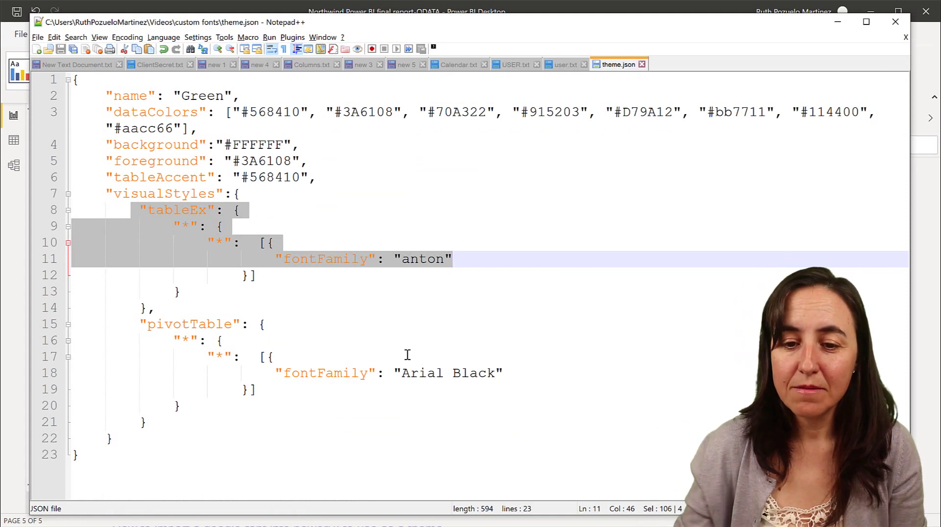
pyautogui.click(309, 308)
pyautogui.moveTo(133, 211); pyautogui.dragTo(468, 268)
pyautogui.moveTo(132, 326); pyautogui.dragTo(555, 394)
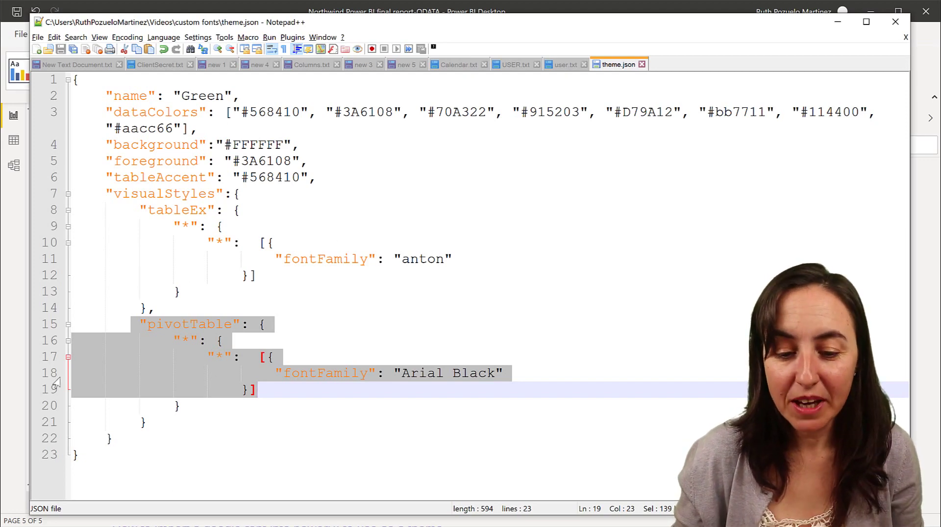
pyautogui.click(16, 242)
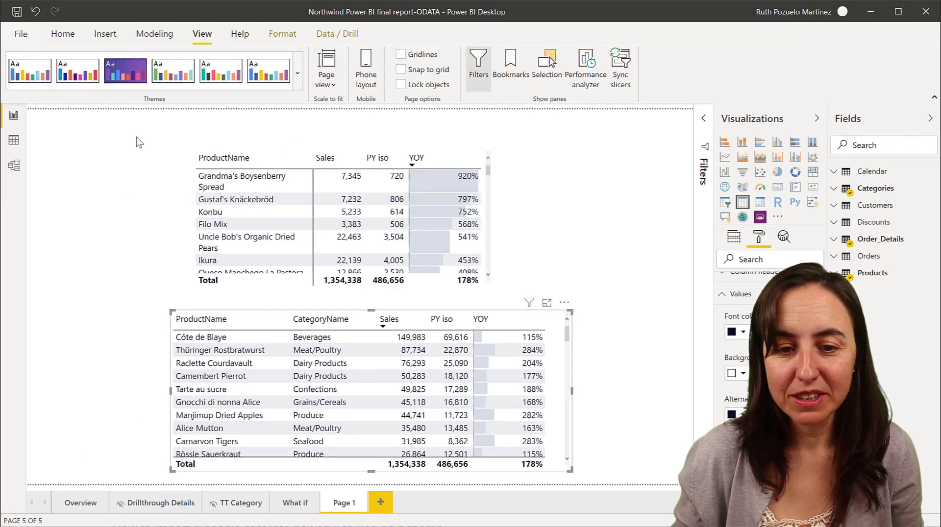
# - Import theme.json as a custom report theme
pyautogui.click(298, 78)
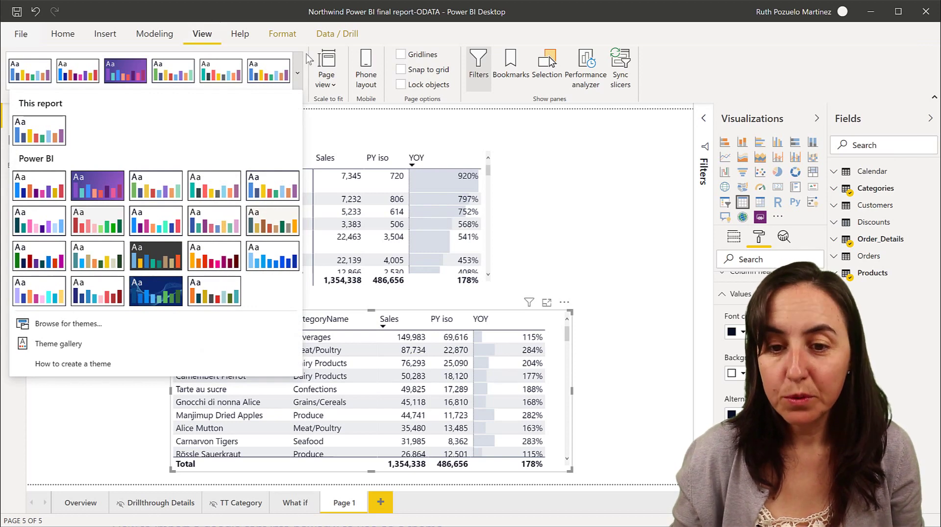
pyautogui.click(98, 325)
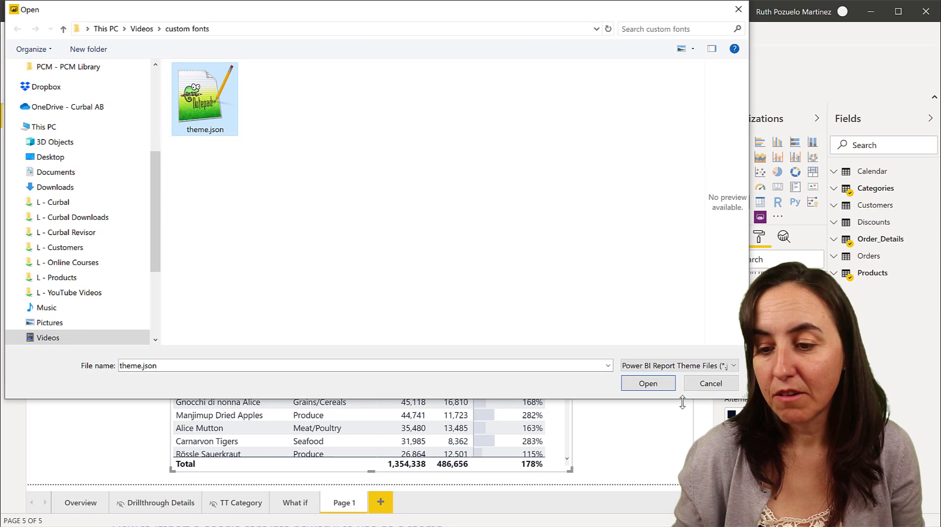
pyautogui.click(652, 384)
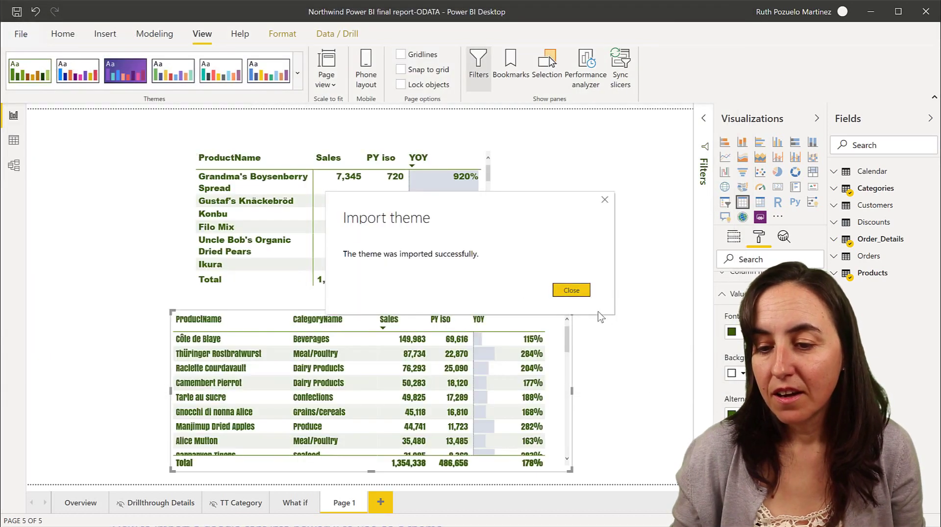
pyautogui.click(582, 295)
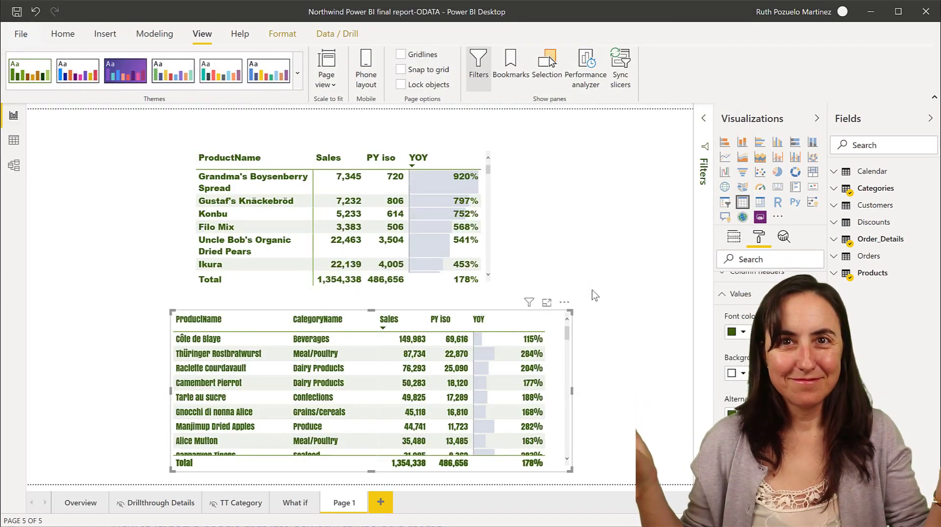
# - Check the fonts of the top visual and bottom table, then go to the Lockdown font page
pyautogui.click(488, 228)
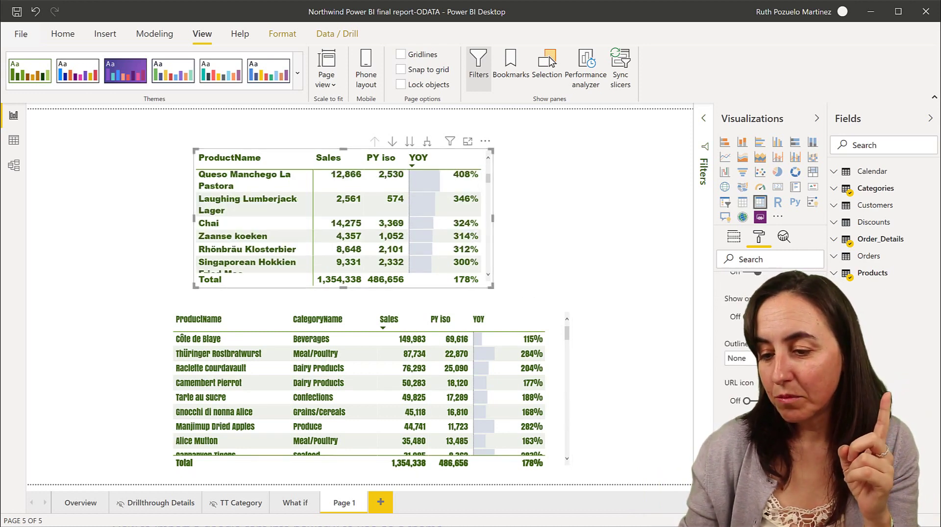
pyautogui.click(560, 396)
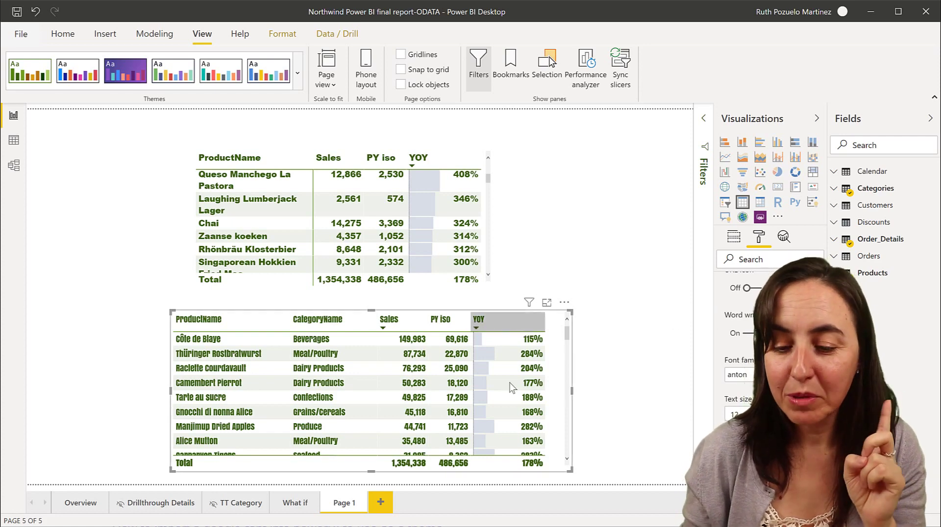
pyautogui.hotkey('alt', 'Tab')
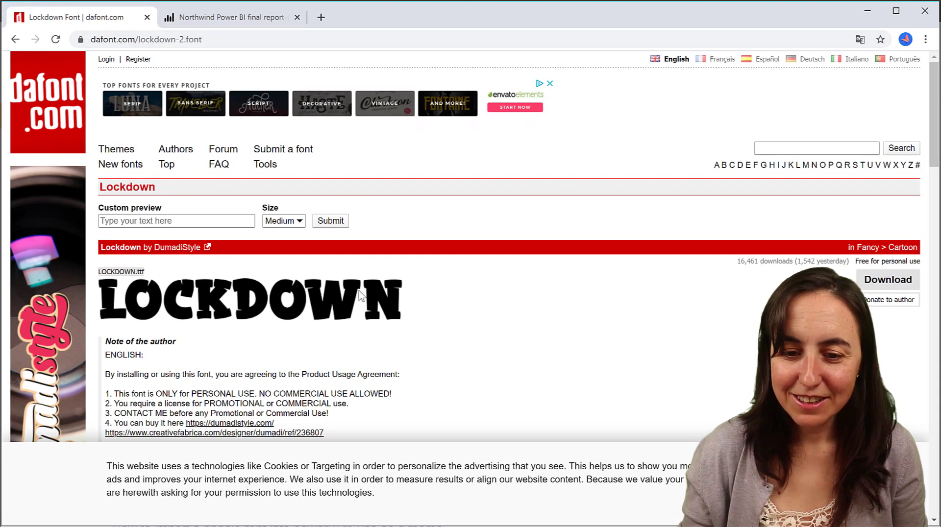
# - Read the author's notes on the dafont Lockdown page, then return to theme.json in Notepad++
pyautogui.scroll(-4, 472, 325)
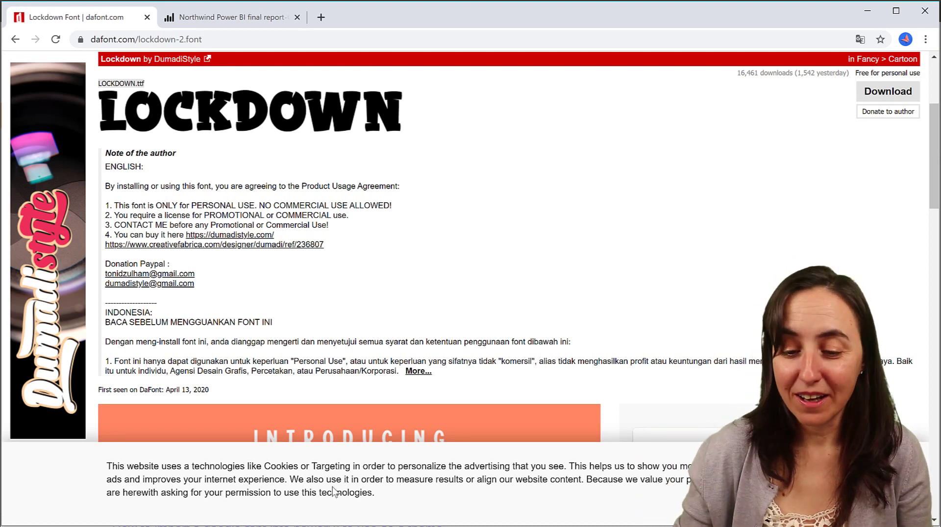
pyautogui.hotkey('alt', 'Tab')
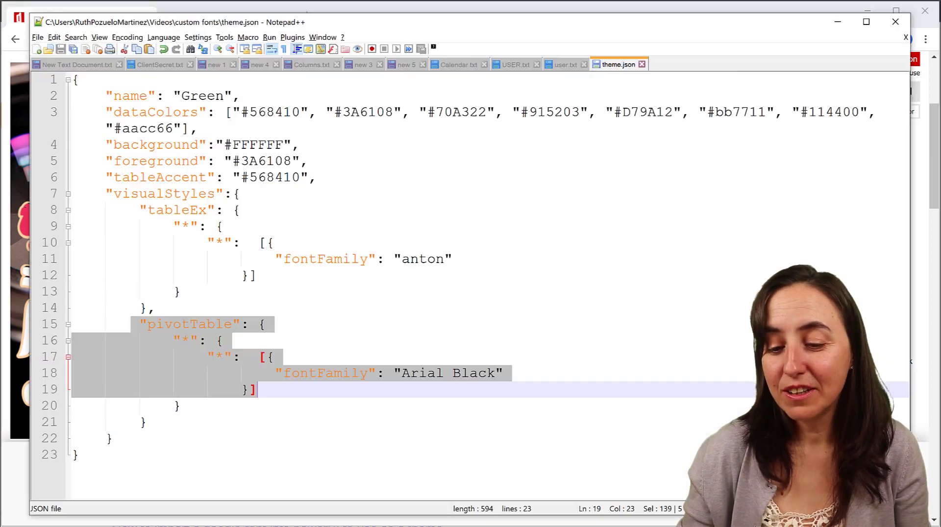
# - Replace the tableEx font 'anton' with 'lockdown' on line 11 and save theme.json
pyautogui.click(426, 259)
pyautogui.doubleClick(425, 259)
pyautogui.write('LOCKDOW')
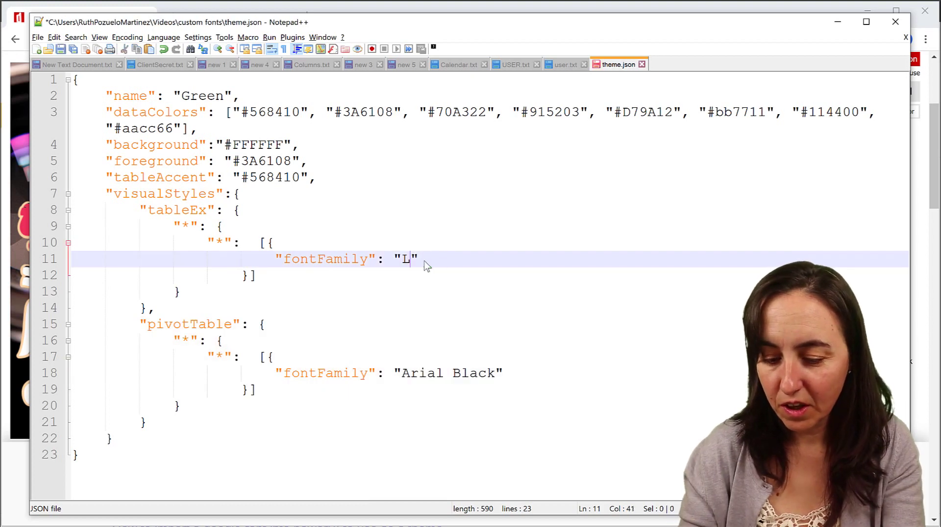
pyautogui.press('BackSpace')
pyautogui.press('BackSpace')
pyautogui.press('BackSpace')
pyautogui.press('BackSpace')
pyautogui.press('BackSpace')
pyautogui.press('BackSpace')
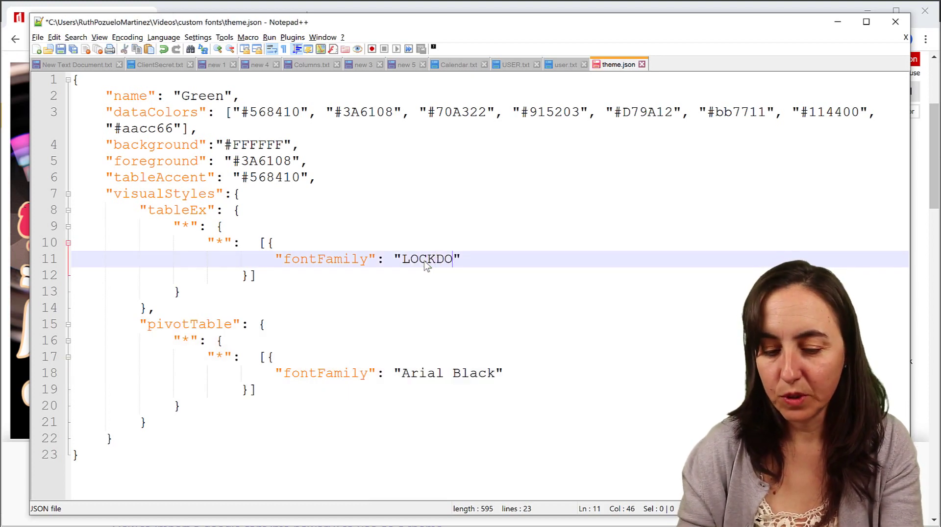
pyautogui.press('BackSpace')
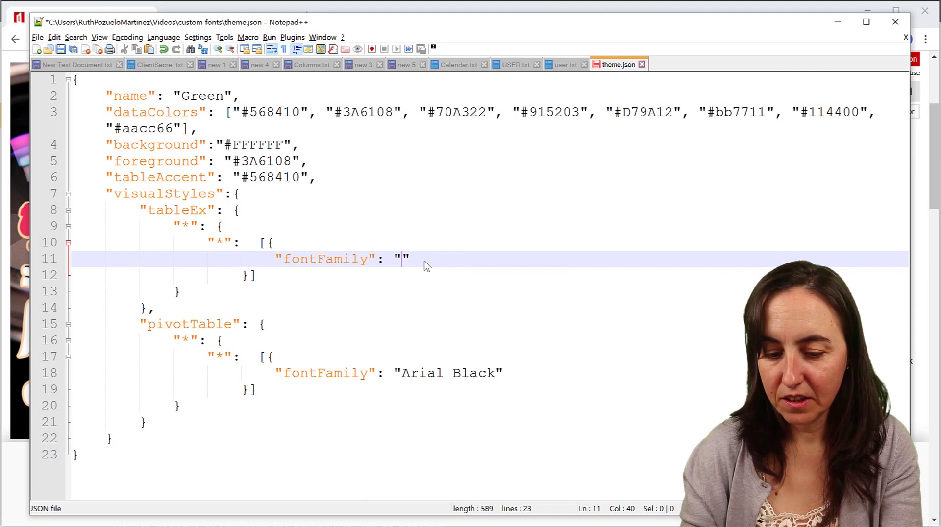
pyautogui.write('lockdown')
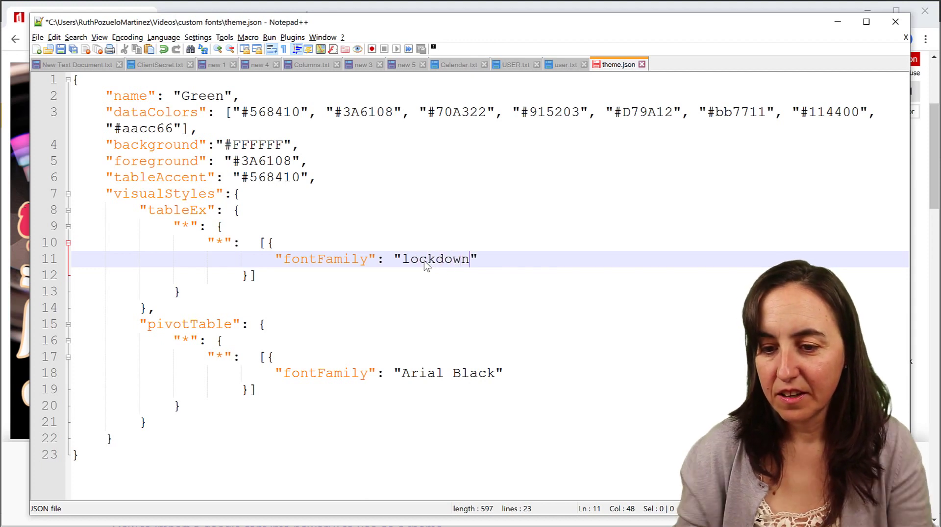
pyautogui.click(60, 49)
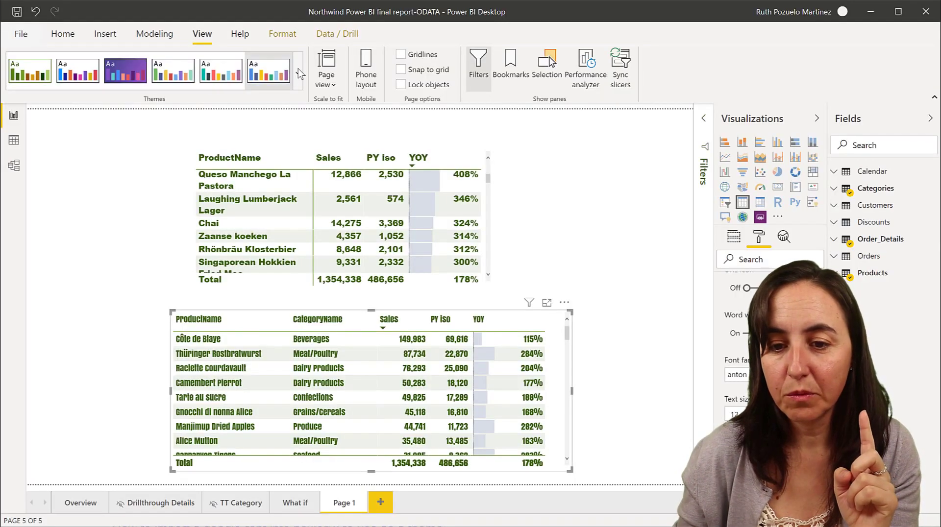
# - Reimport the updated theme.json so the bottom table uses lockdown, then return to the Lockdown page
pyautogui.click(298, 69)
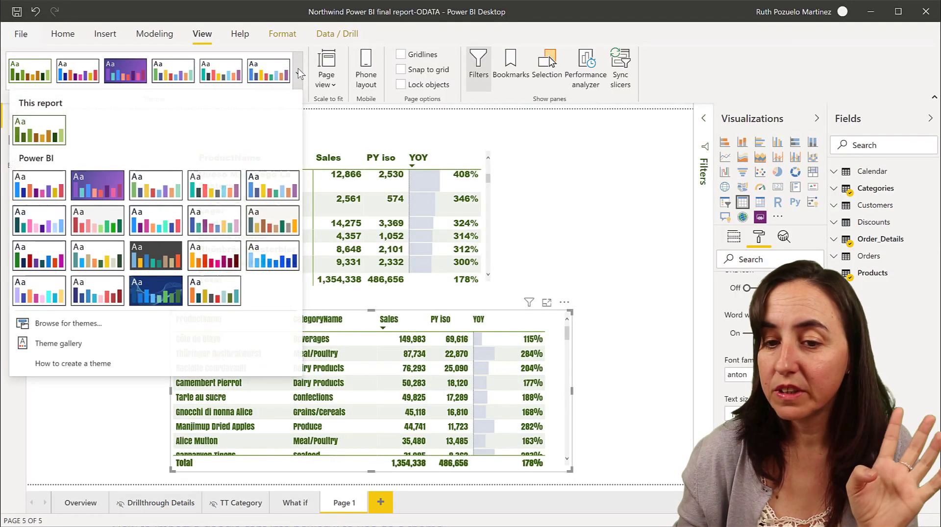
pyautogui.click(58, 323)
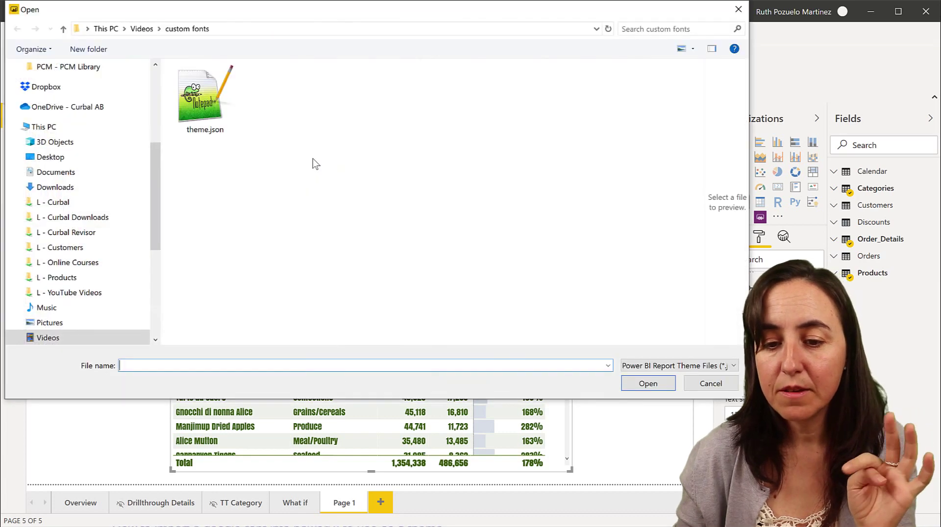
pyautogui.click(205, 98)
pyautogui.click(648, 383)
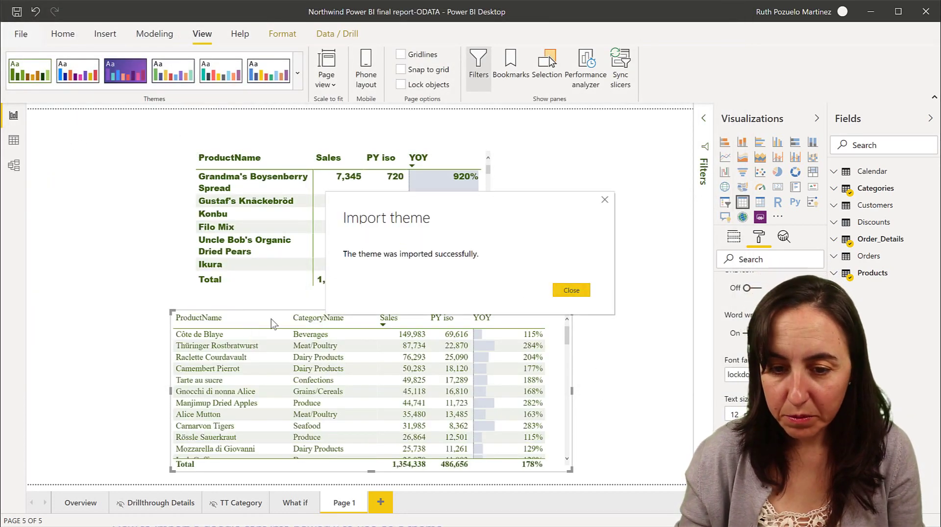
pyautogui.click(573, 292)
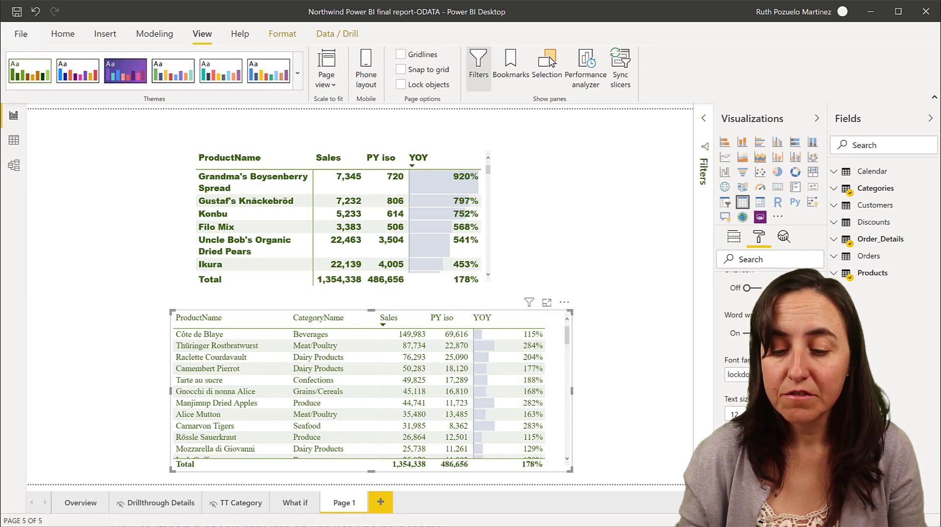
pyautogui.hotkey('alt', 'Tab')
# - Compare the Lockdown character map with the Power BI report, then go back to Chrome
pyautogui.scroll(-10, 517, 338)
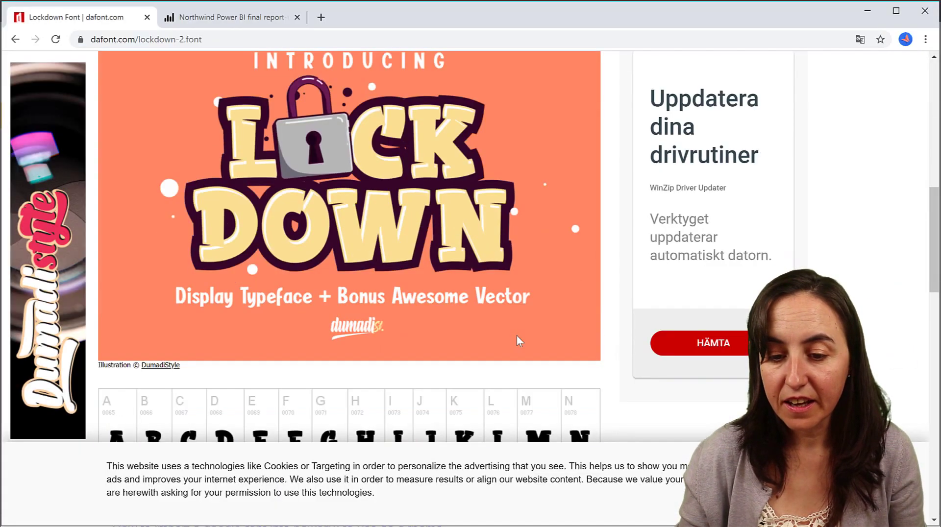
pyautogui.scroll(-4, 517, 338)
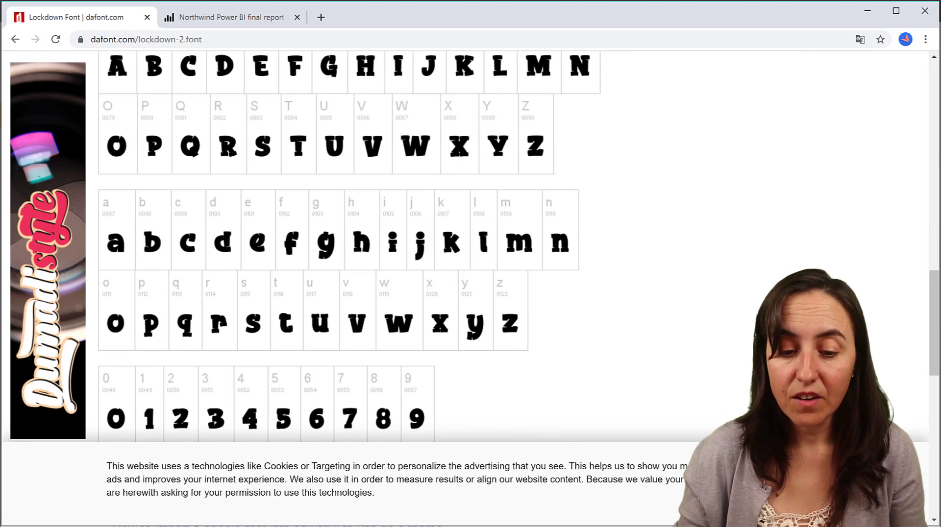
pyautogui.hotkey('alt', 'Tab')
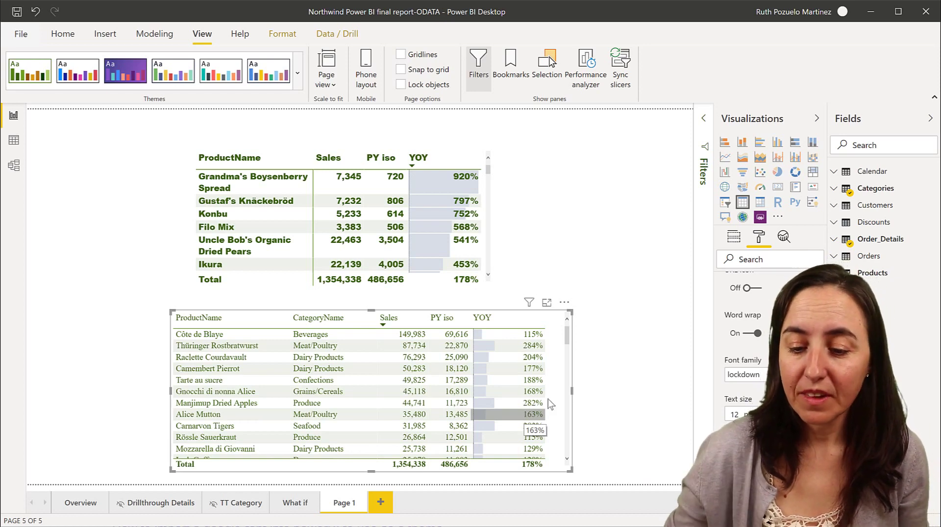
pyautogui.click(417, 495)
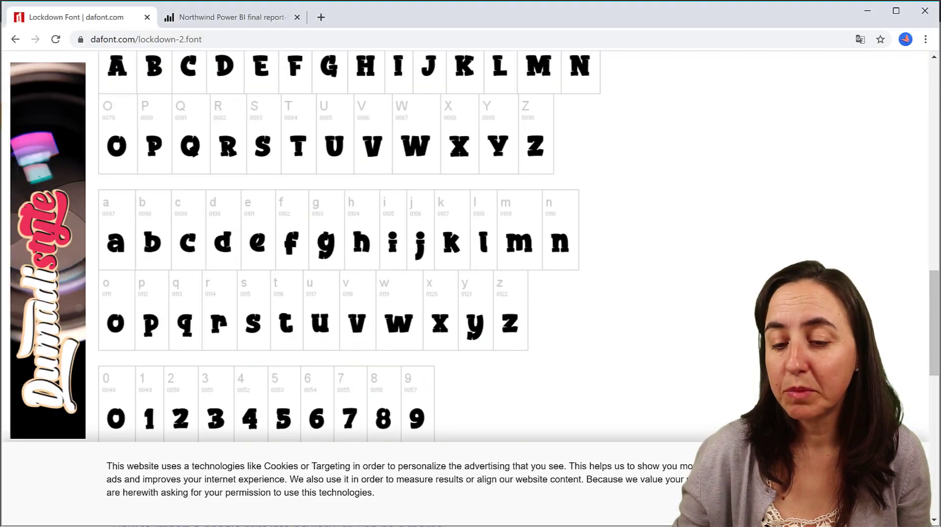
# - Open the published Northwind report tab in Power BI Service to view its Lockdown-styled table
pyautogui.click(232, 22)
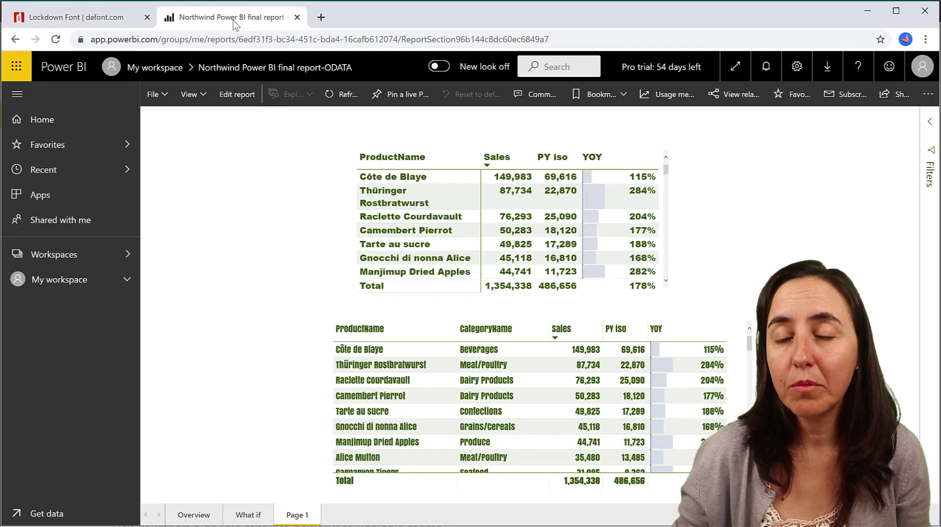